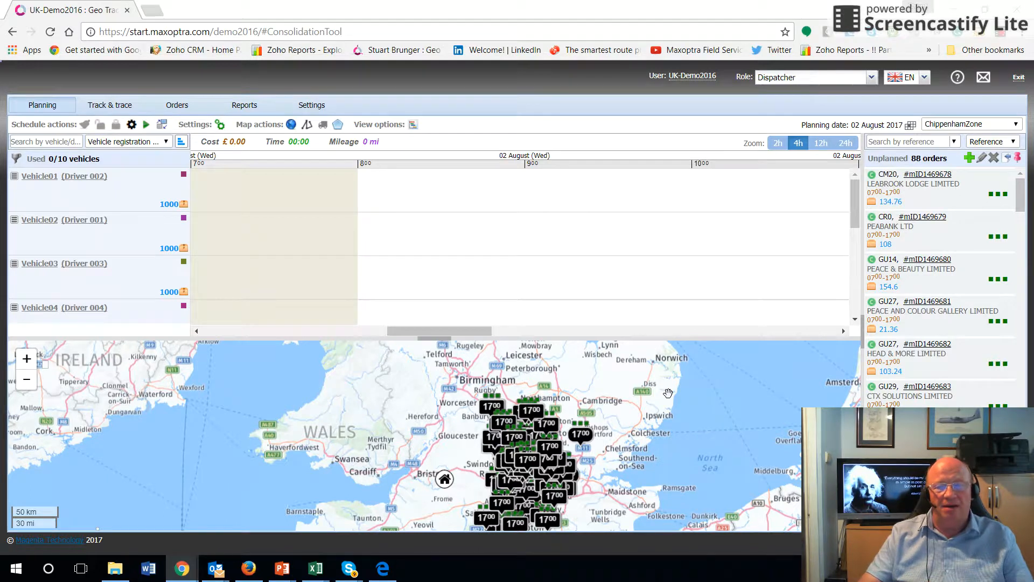
Examine the unplanned order locations on the map between Oxford, Milton Keynes and Luton.
{"action": "scroll", "coordinate": [493, 392], "scroll_direction": "up", "scroll_amount": 3}
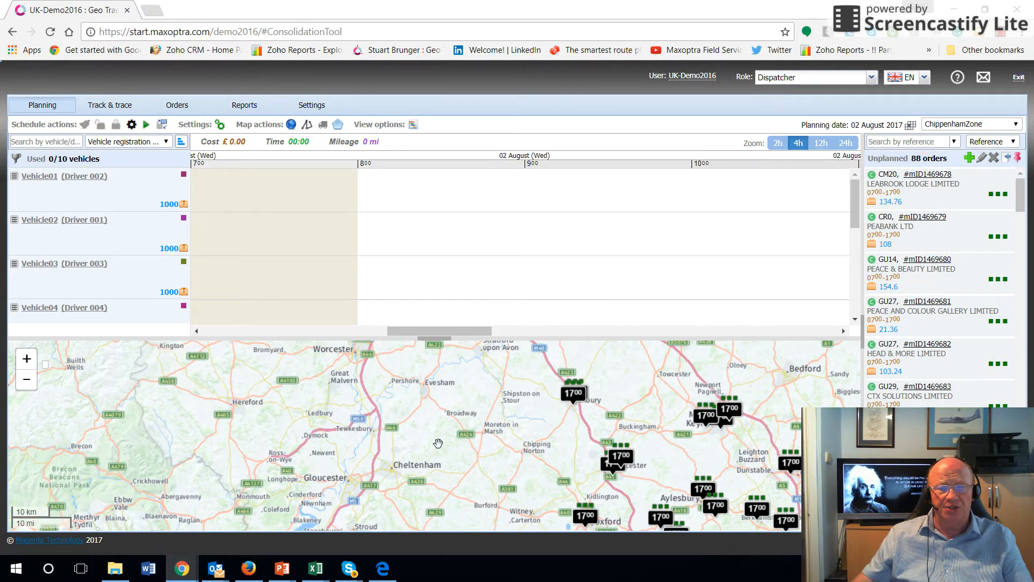
{"action": "left_click_drag", "start_coordinate": [439, 439], "coordinate": [252, 425]}
{"action": "left_click_drag", "start_coordinate": [318, 427], "coordinate": [194, 431]}
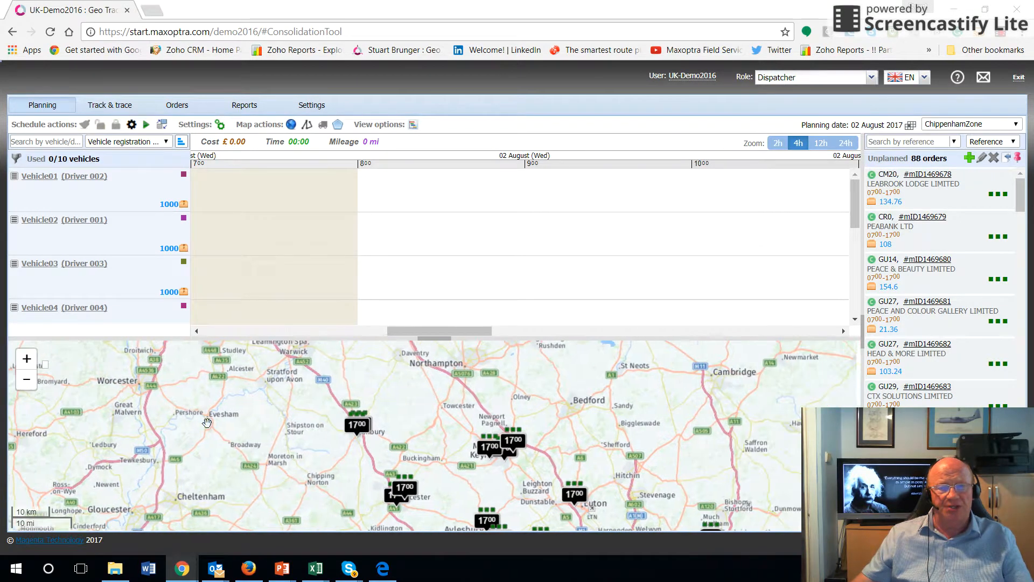
{"action": "left_click_drag", "start_coordinate": [431, 450], "coordinate": [397, 441]}
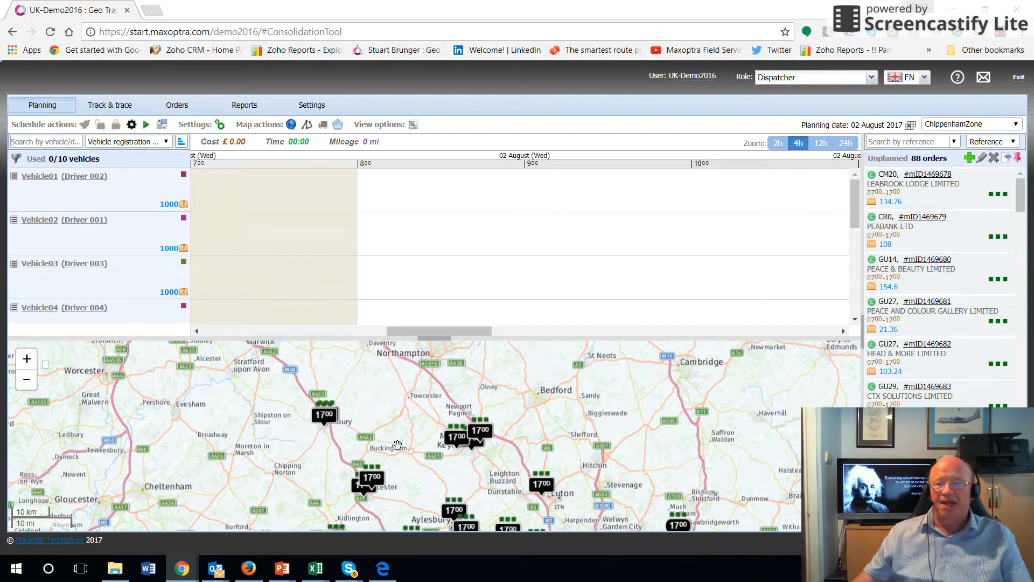
{"action": "left_click_drag", "start_coordinate": [392, 448], "coordinate": [423, 447]}
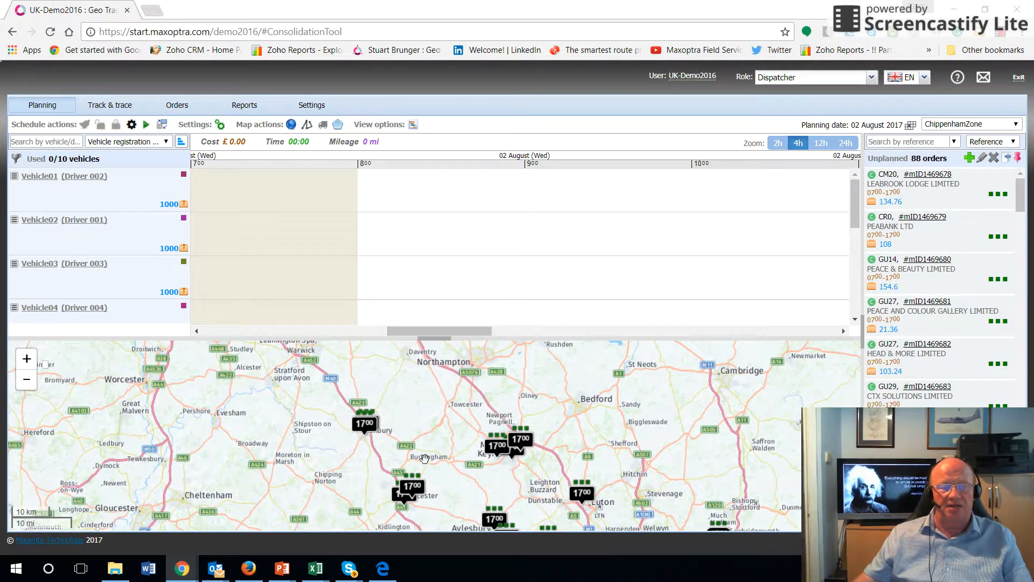
{"action": "scroll", "coordinate": [422, 446], "scroll_direction": "up", "scroll_amount": 2}
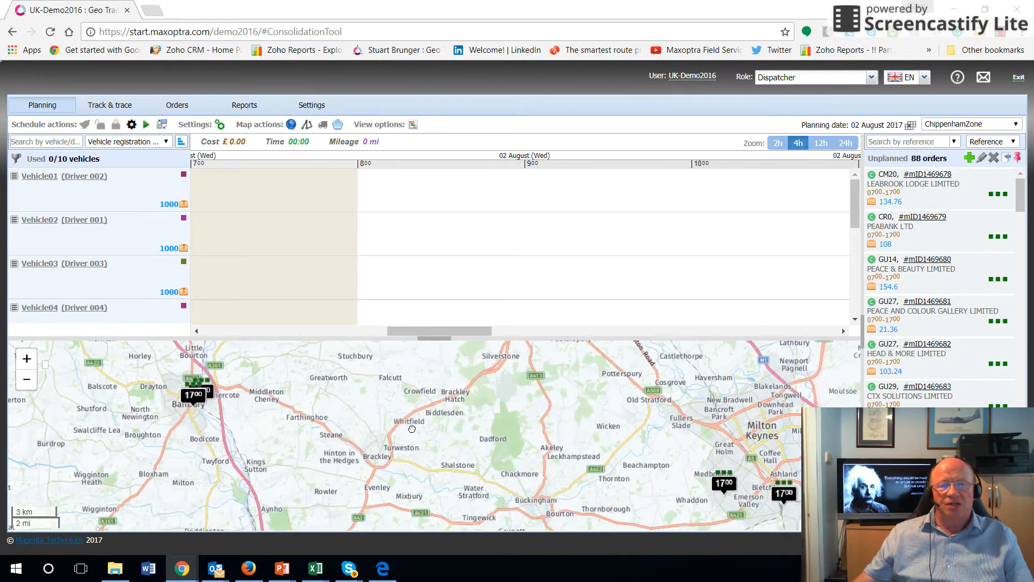
{"action": "scroll", "coordinate": [419, 425], "scroll_direction": "down", "scroll_amount": 2}
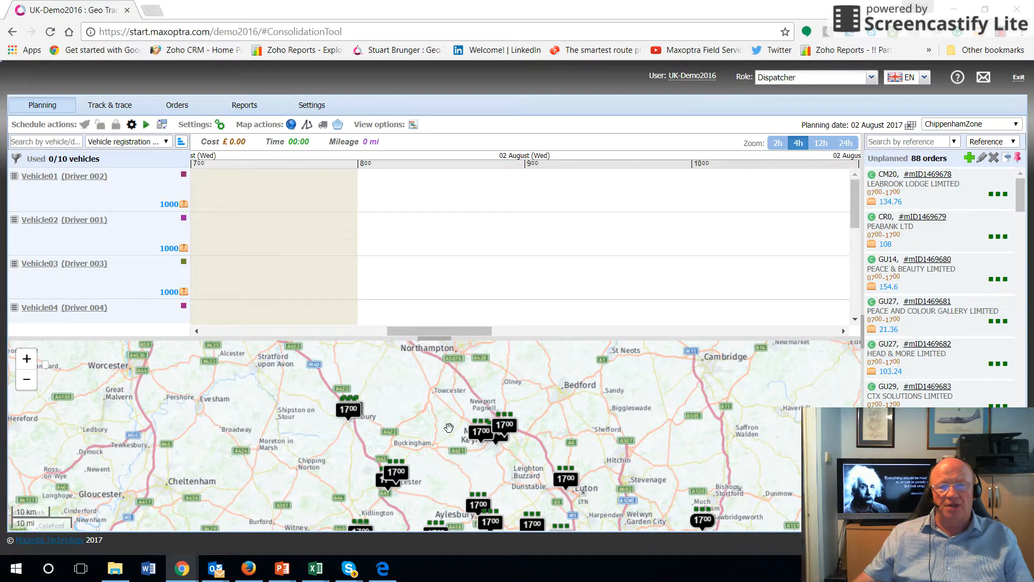
{"action": "left_click_drag", "start_coordinate": [591, 451], "coordinate": [571, 417]}
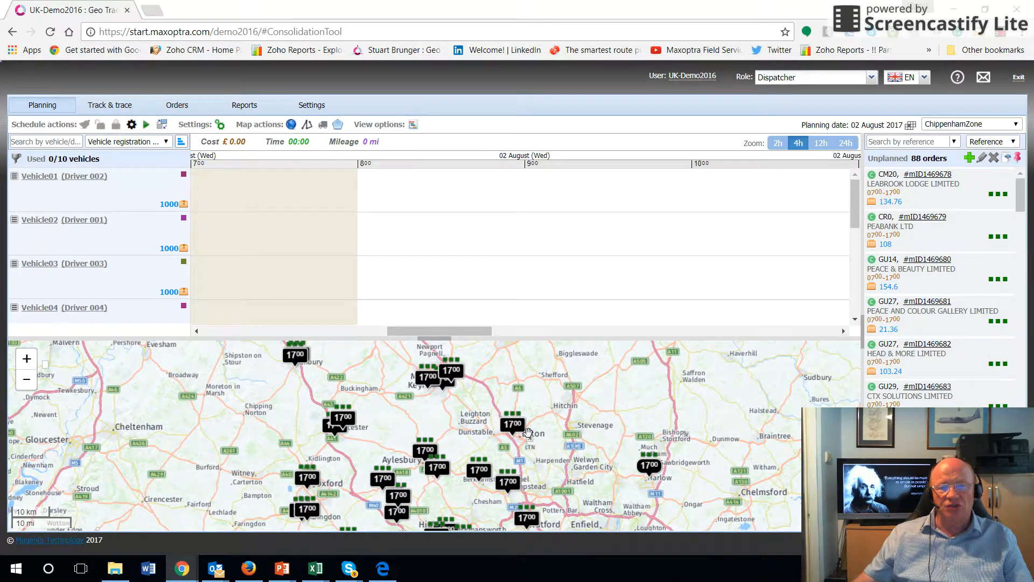
Select the BHVI LIMITED order near Luton on the map and allocate it to Vehicle01.
{"action": "mouse_move", "coordinate": [519, 434]}
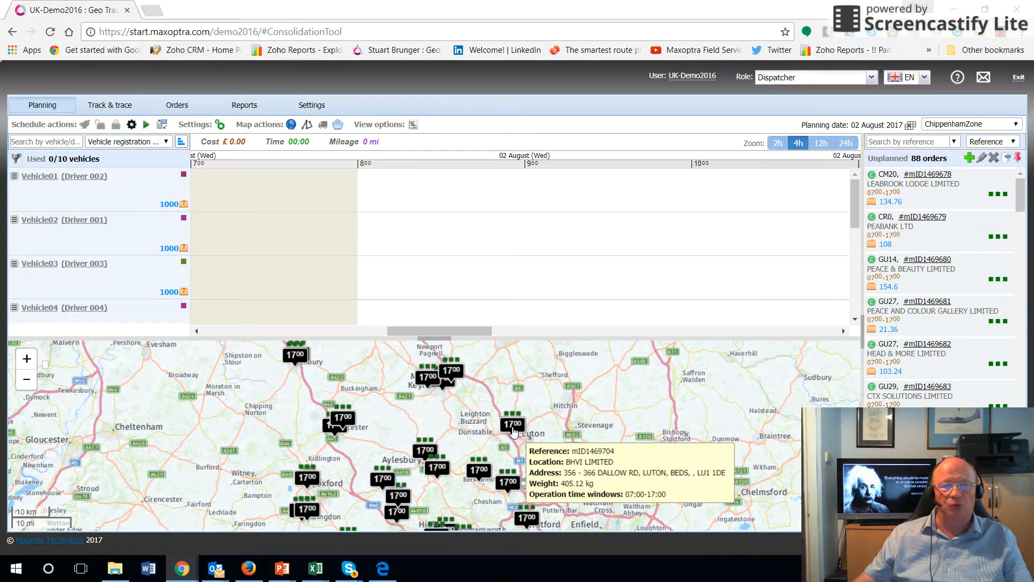
{"action": "left_click", "coordinate": [513, 426]}
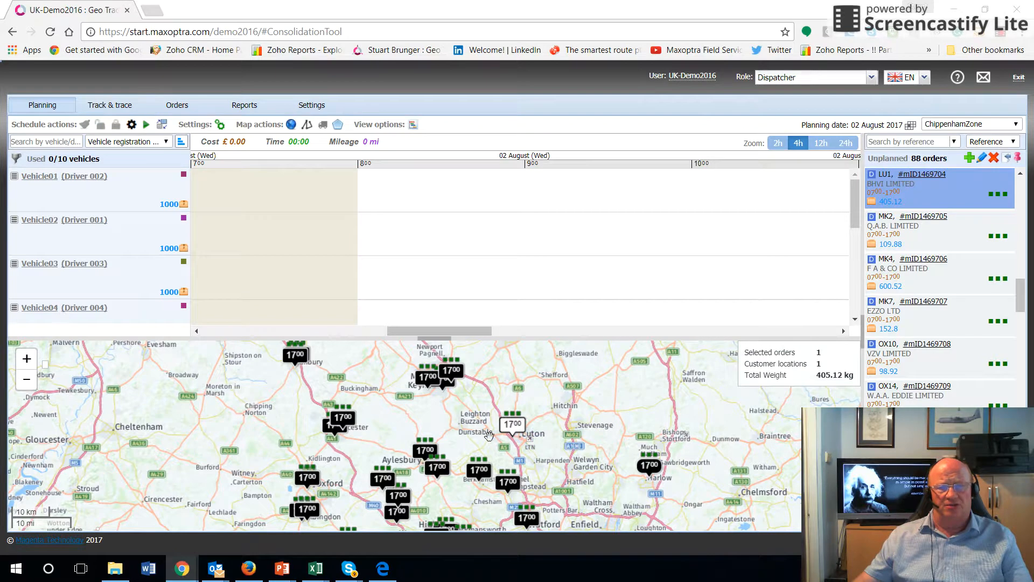
{"action": "mouse_move", "coordinate": [513, 431]}
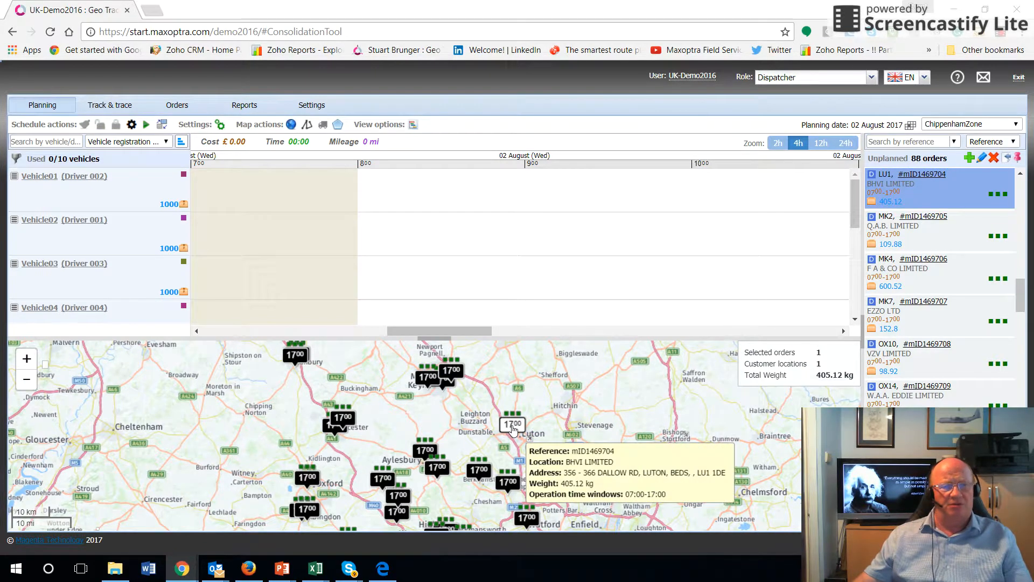
{"action": "mouse_move", "coordinate": [513, 429]}
{"action": "left_mouse_down"}
{"action": "mouse_move", "coordinate": [473, 266]}
{"action": "mouse_move", "coordinate": [438, 189]}
{"action": "left_mouse_up"}
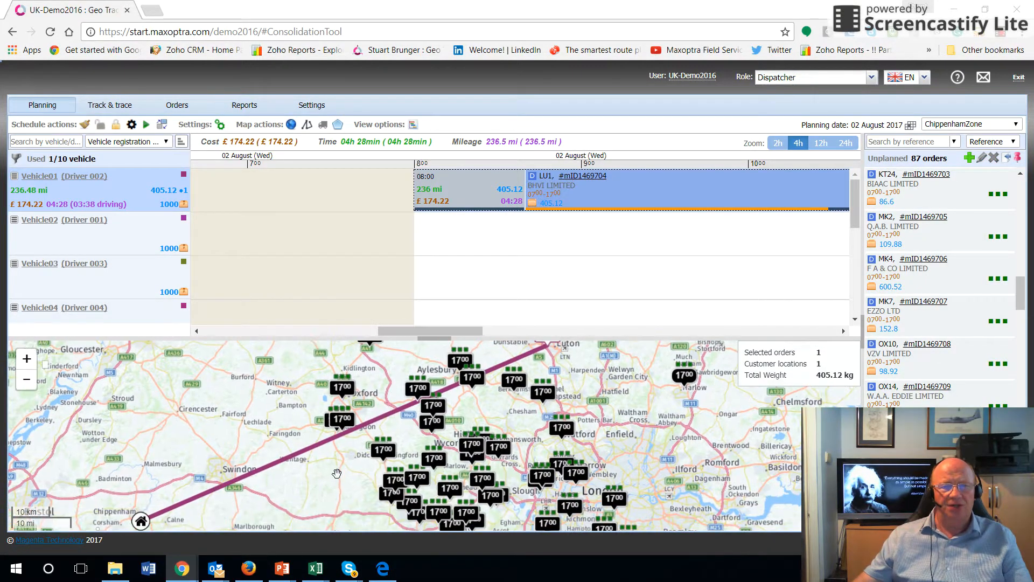
Allocate the VZV LIMITED and MY ACTIVITIES LIMITED orders from the map to Vehicle01's route.
{"action": "left_click", "coordinate": [385, 456]}
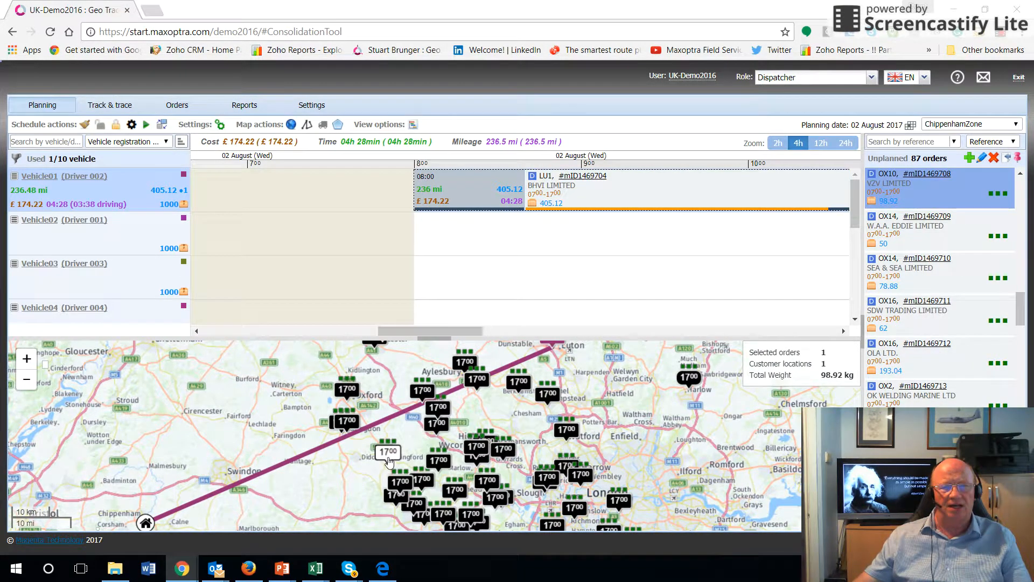
{"action": "left_click_drag", "start_coordinate": [387, 457], "coordinate": [422, 406]}
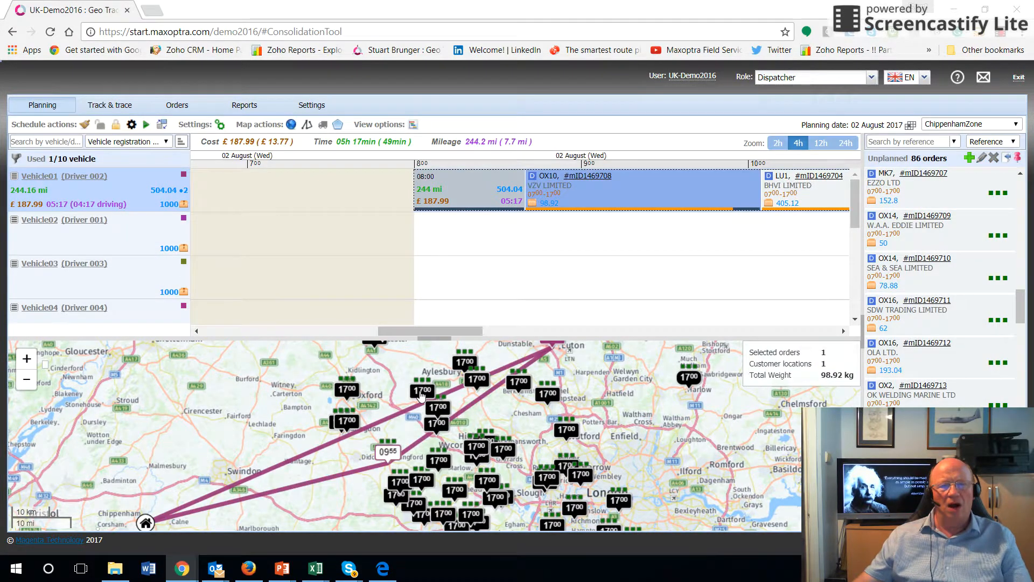
{"action": "mouse_move", "coordinate": [422, 395]}
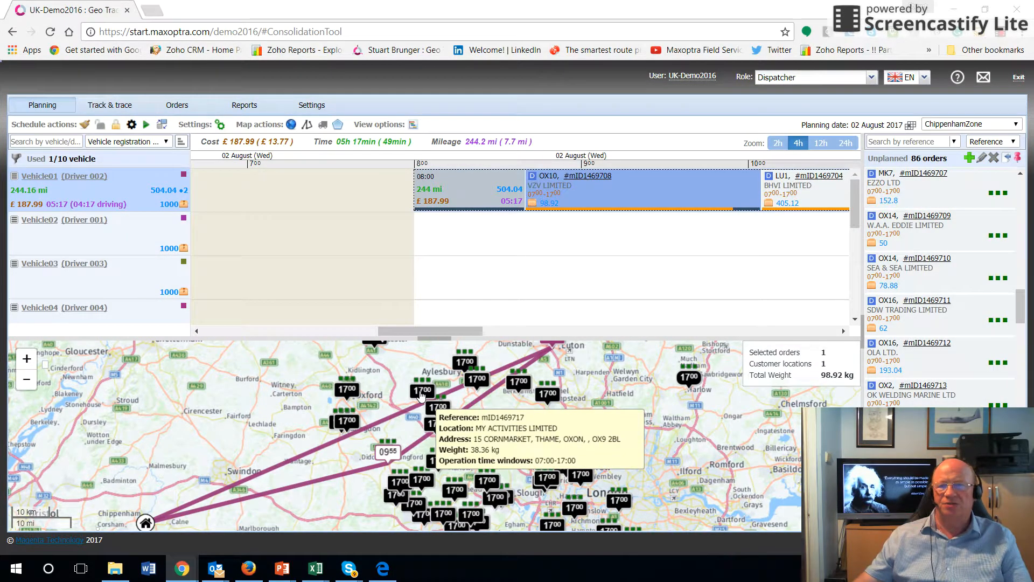
{"action": "left_click", "coordinate": [421, 395]}
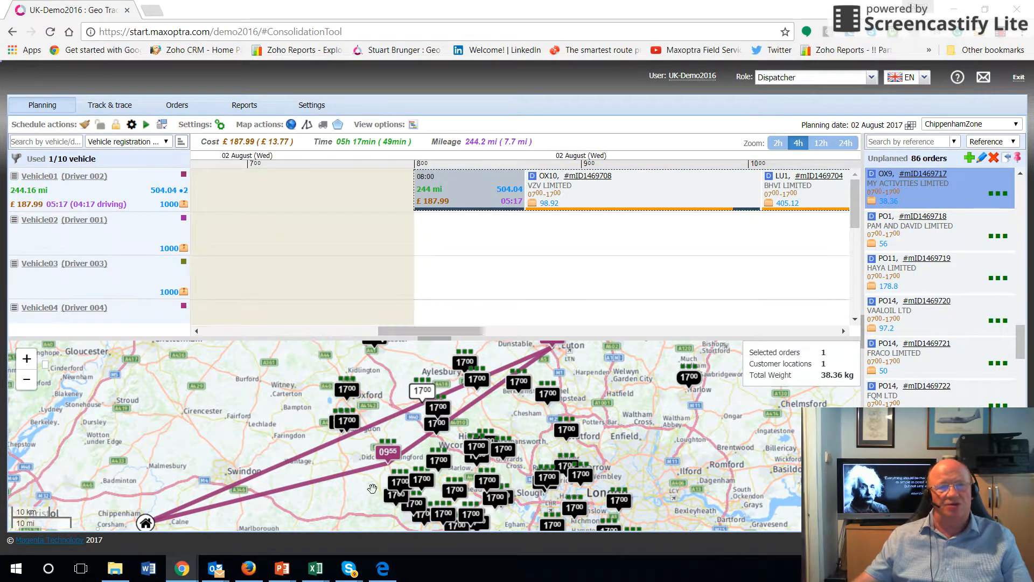
{"action": "mouse_move", "coordinate": [423, 398]}
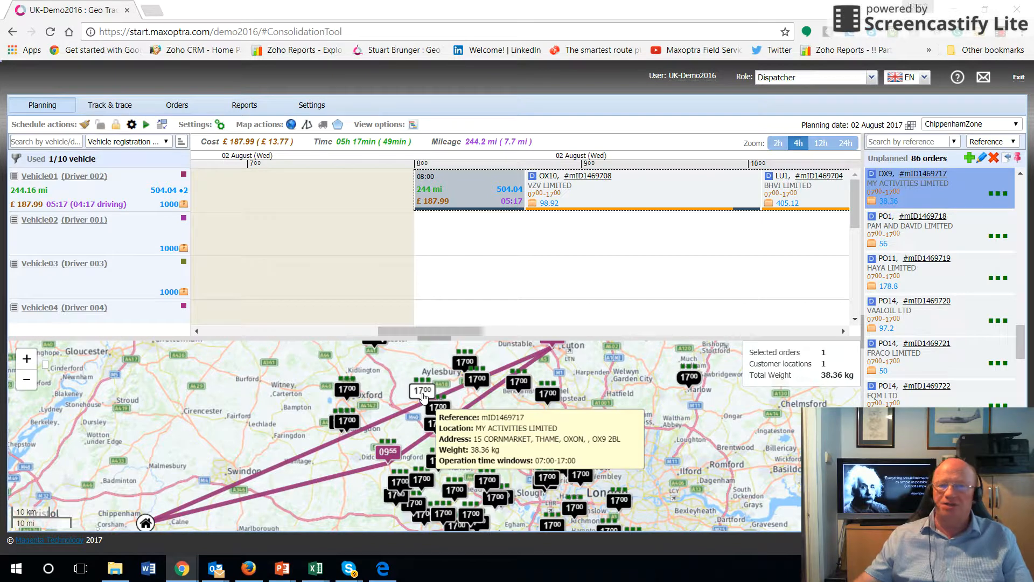
{"action": "mouse_move", "coordinate": [423, 398]}
{"action": "left_mouse_down"}
{"action": "mouse_move", "coordinate": [490, 267]}
{"action": "mouse_move", "coordinate": [535, 207]}
{"action": "mouse_move", "coordinate": [523, 184]}
{"action": "left_mouse_up"}
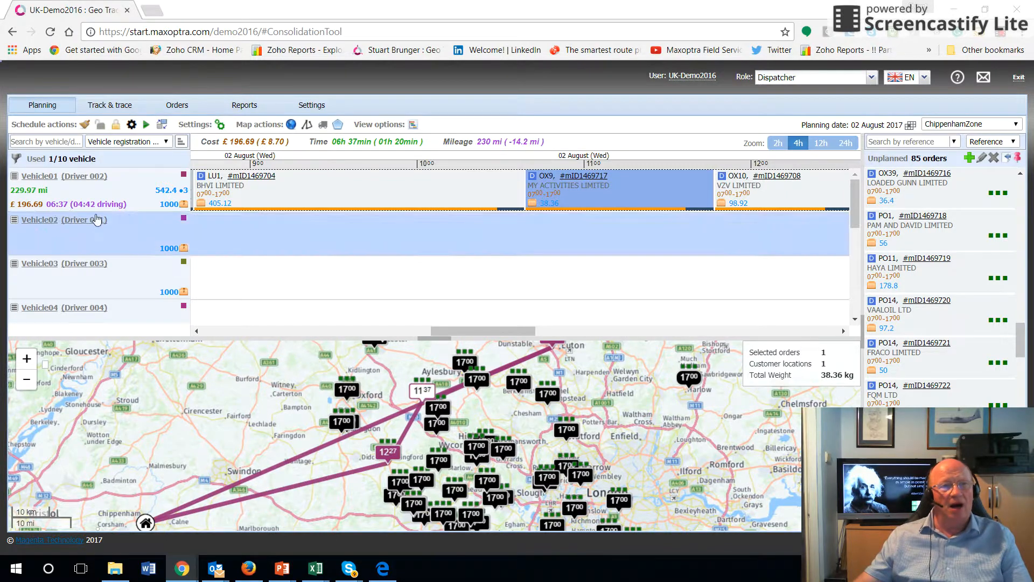
Allocate the OK WELDING MARINE LTD order near Oxford to Vehicle01 directly from its map marker.
{"action": "left_click", "coordinate": [353, 395]}
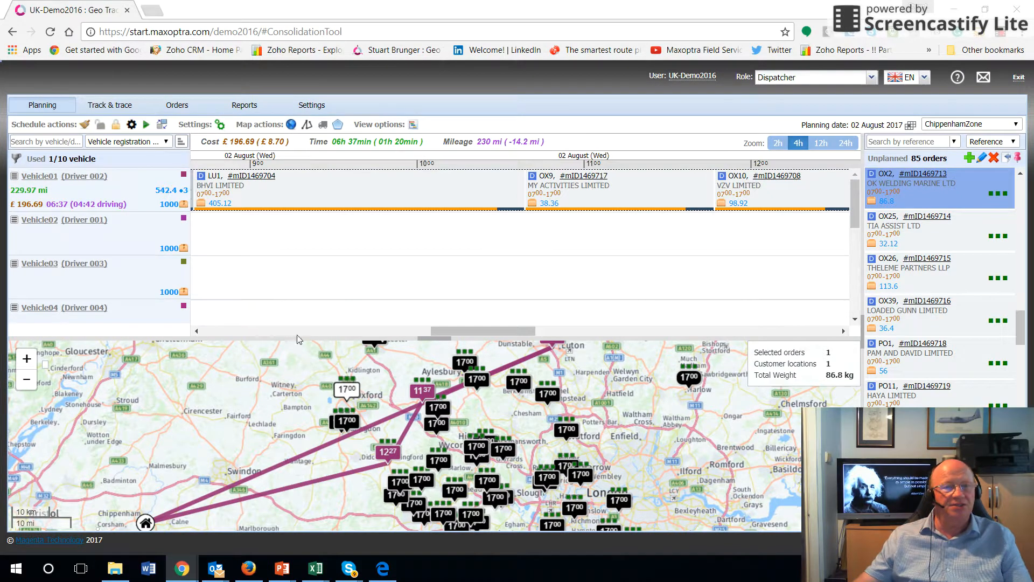
{"action": "mouse_move", "coordinate": [354, 394]}
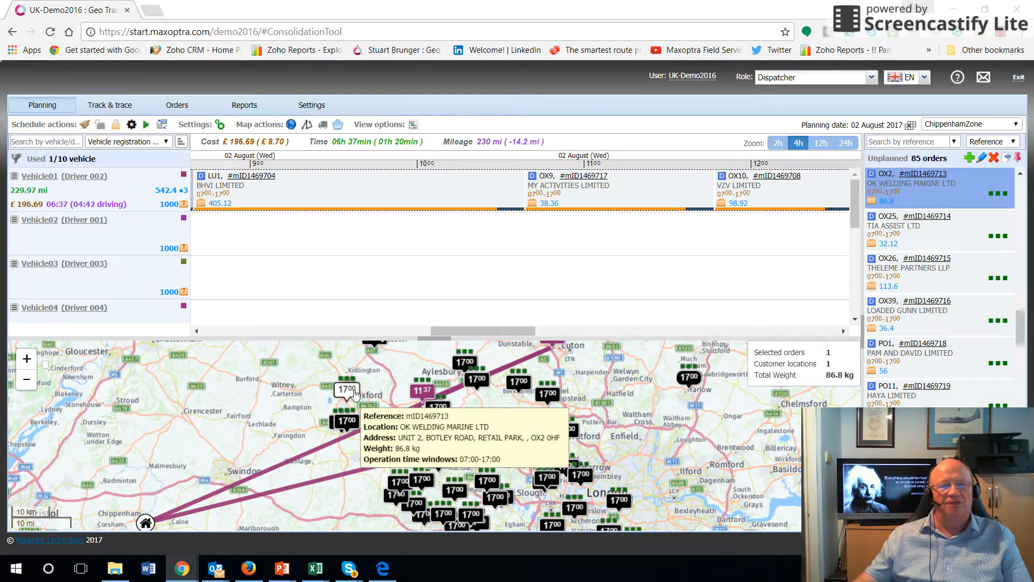
{"action": "right_click", "coordinate": [355, 395]}
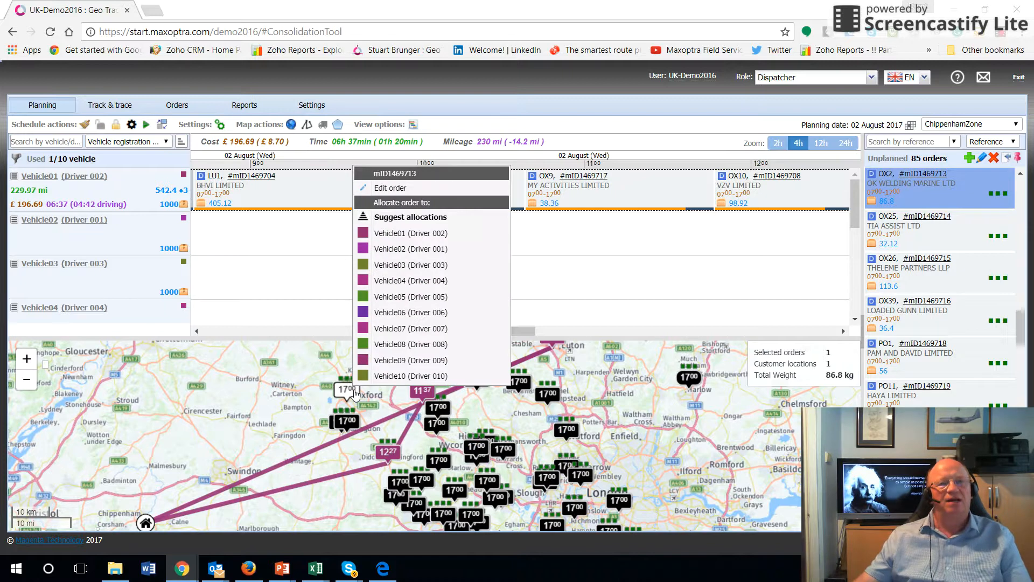
{"action": "left_click", "coordinate": [373, 236]}
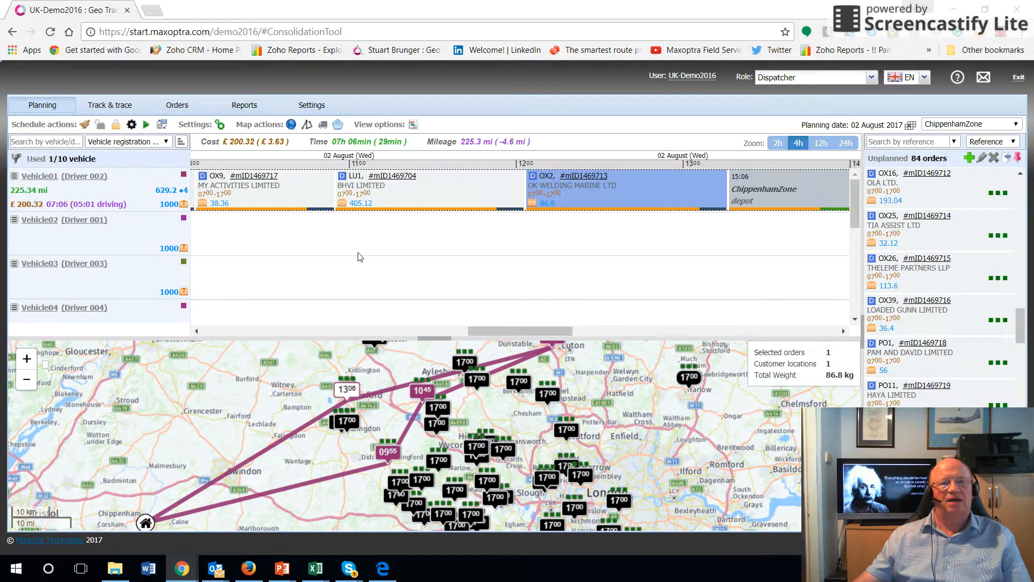
Unallocate the OK WELDING MARINE LTD and BHVI LIMITED orders from Vehicle01, returning them to the unplanned orders.
{"action": "left_click_drag", "start_coordinate": [470, 390], "coordinate": [461, 443]}
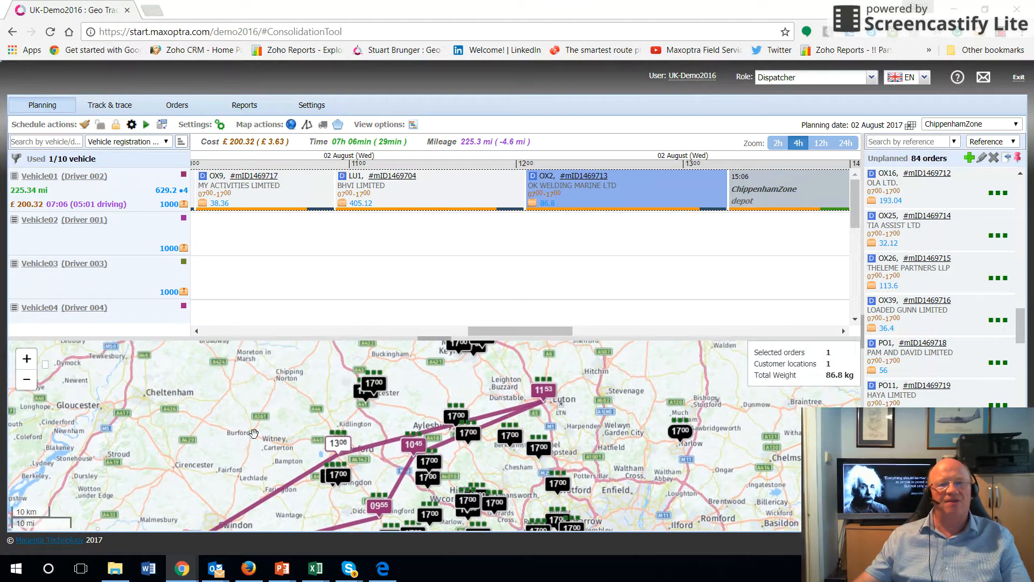
{"action": "left_click_drag", "start_coordinate": [608, 425], "coordinate": [535, 448]}
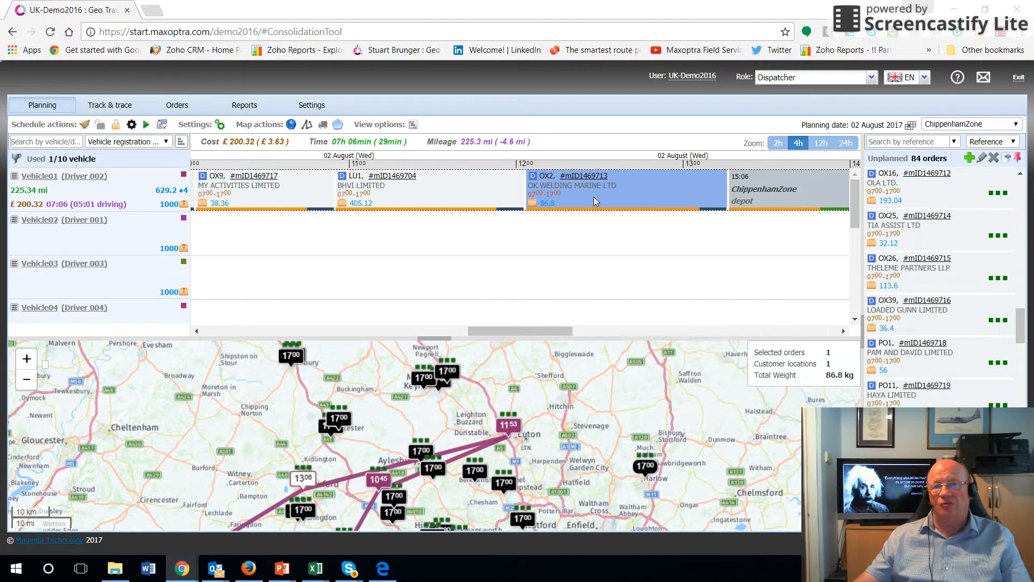
{"action": "left_click_drag", "start_coordinate": [595, 201], "coordinate": [940, 251]}
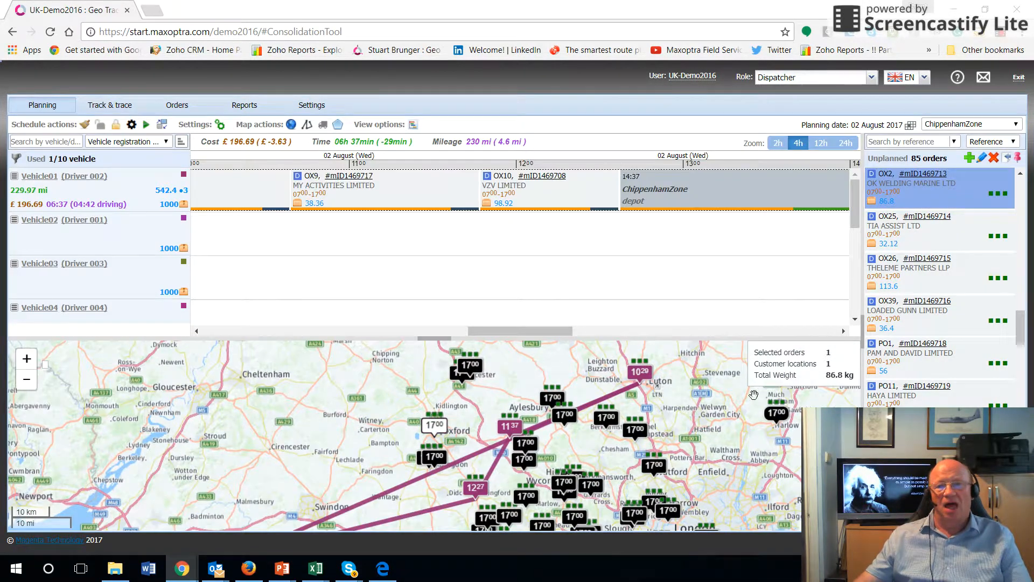
{"action": "right_click", "coordinate": [641, 377]}
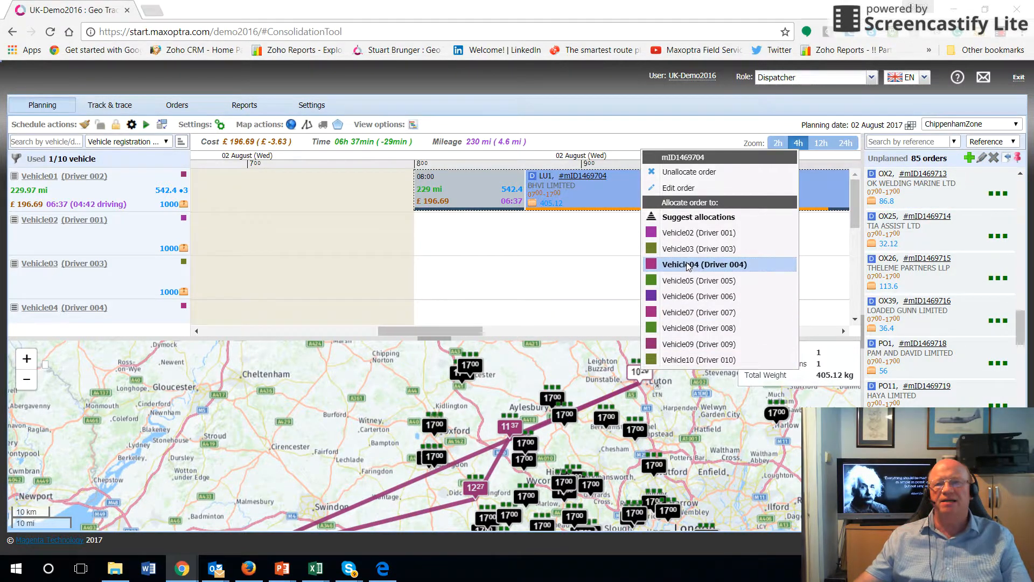
{"action": "left_click", "coordinate": [699, 173]}
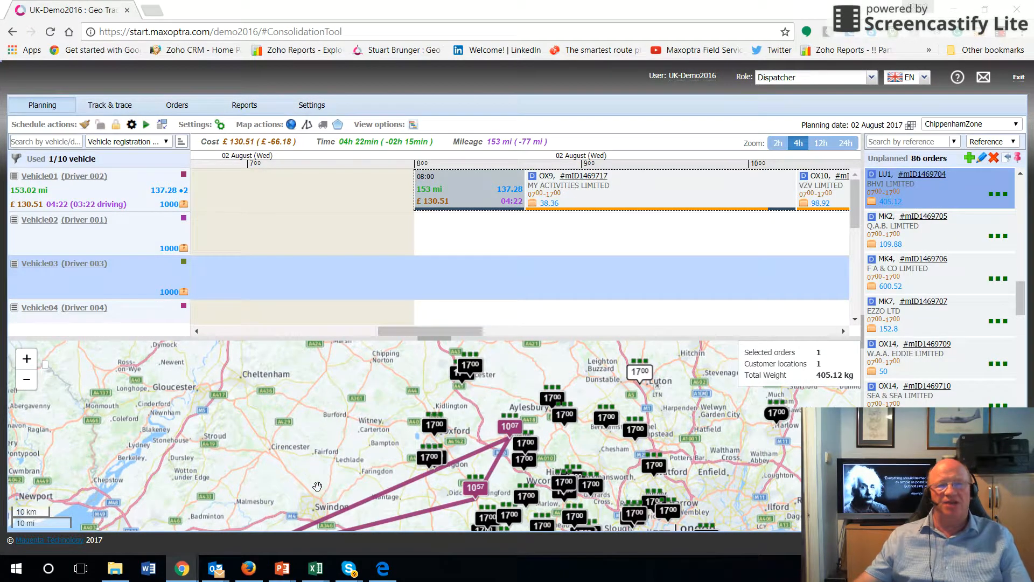
Run automatic planning for all orders, accept modifying the existing schedule, and dismiss the planning summary.
{"action": "left_click_drag", "start_coordinate": [334, 465], "coordinate": [290, 483]}
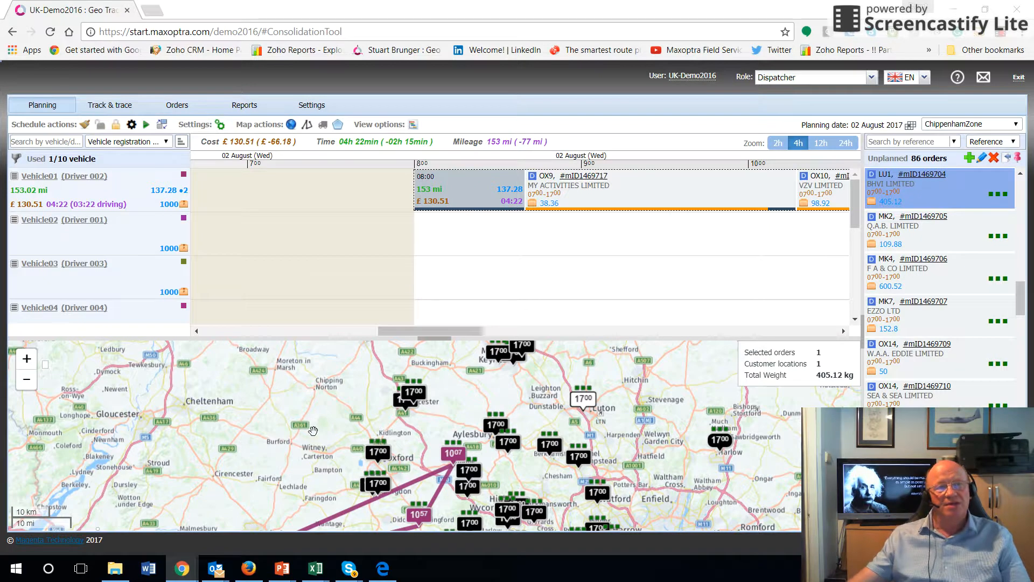
{"action": "left_click", "coordinate": [146, 126]}
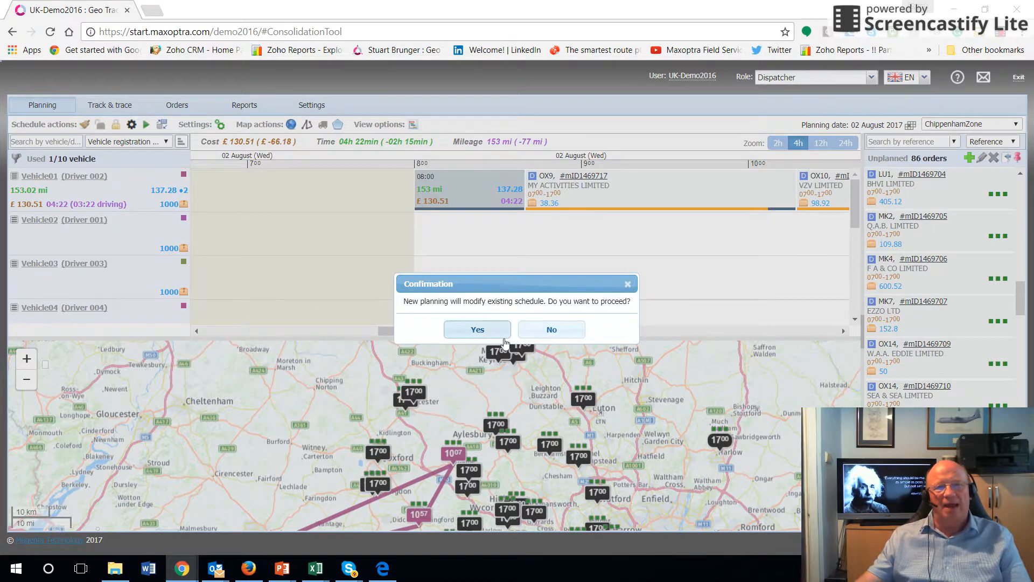
{"action": "left_click", "coordinate": [478, 330]}
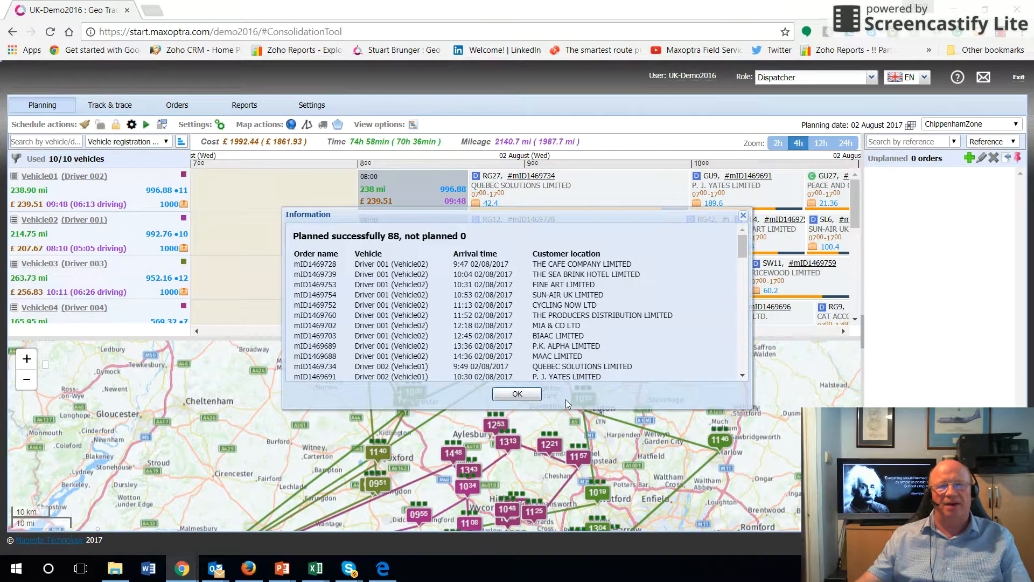
{"action": "left_click", "coordinate": [518, 394]}
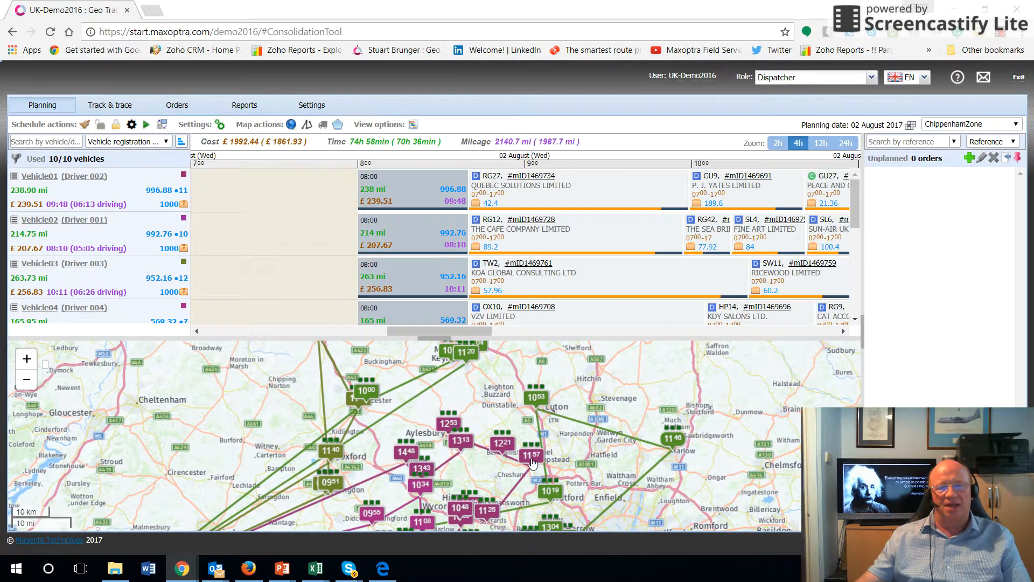
Move the COQUET TRUST order from Vehicle09 to Vehicle04, between the VZV LIMITED and KDY SALONS LTD. stops.
{"action": "mouse_move", "coordinate": [533, 461]}
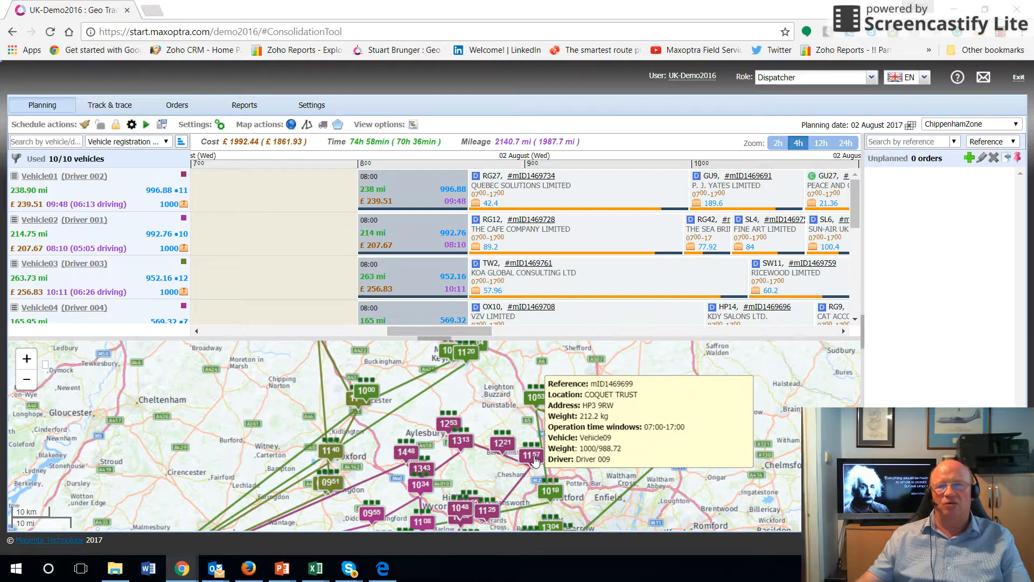
{"action": "left_click", "coordinate": [535, 461]}
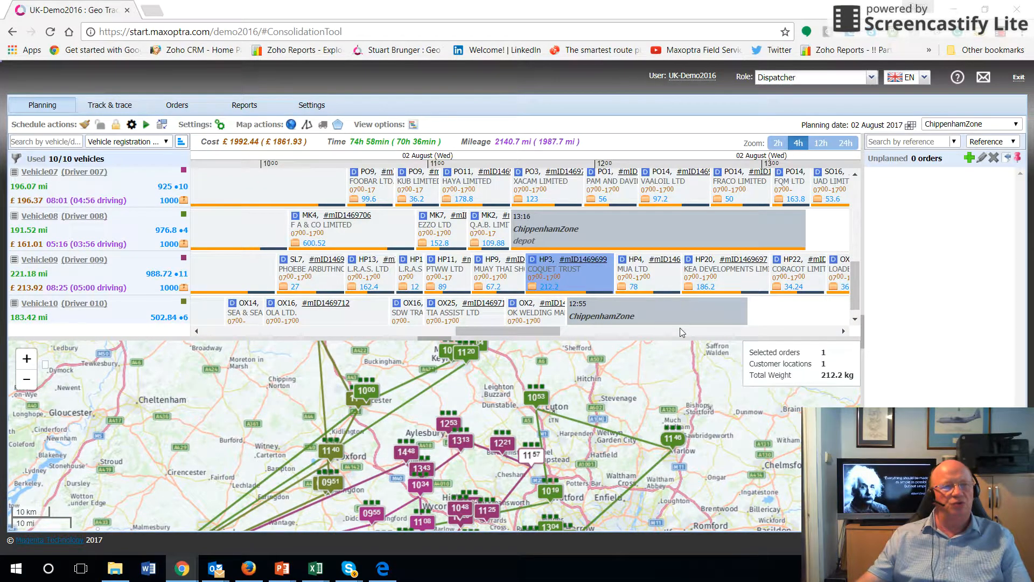
{"action": "scroll", "coordinate": [853, 231], "scroll_direction": "up", "scroll_amount": 1}
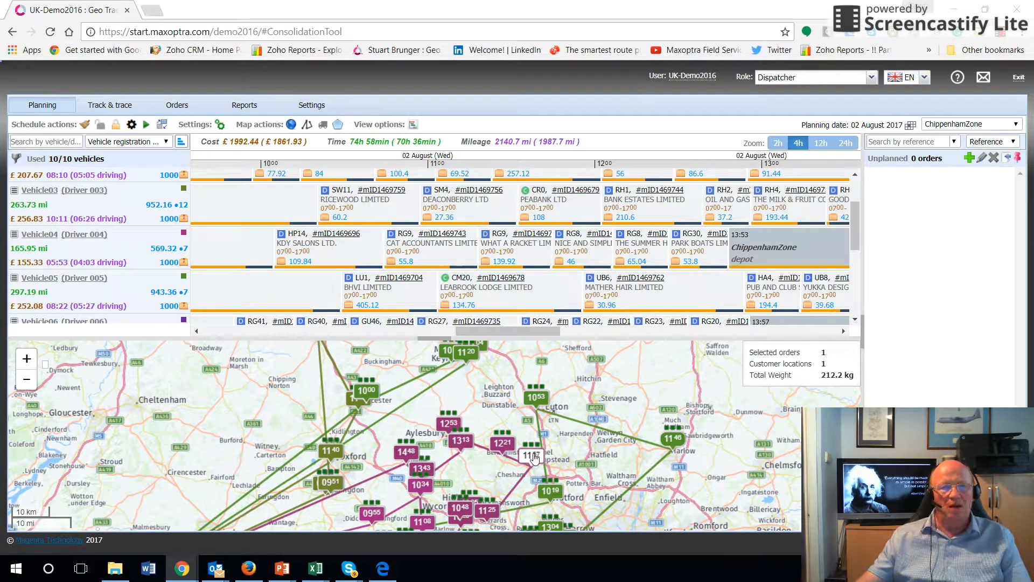
{"action": "mouse_move", "coordinate": [533, 457]}
{"action": "left_mouse_down"}
{"action": "mouse_move", "coordinate": [493, 353]}
{"action": "mouse_move", "coordinate": [336, 264]}
{"action": "mouse_move", "coordinate": [353, 242]}
{"action": "left_mouse_up"}
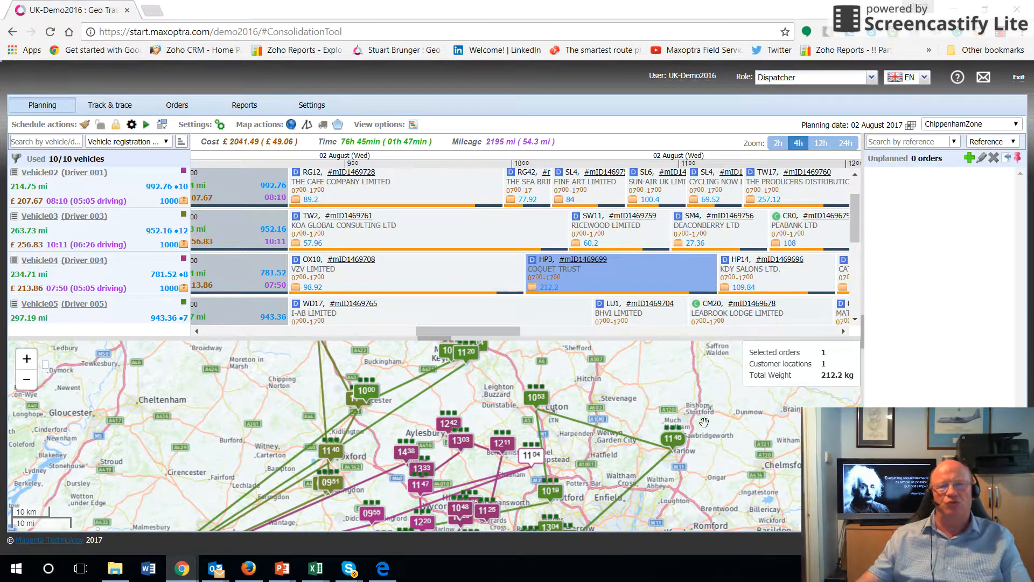
Unallocate the LEABROOK LODGE LIMITED order and reallocate it to Vehicle05 from the suggested allocations, sorted by lowest cost.
{"action": "left_click_drag", "start_coordinate": [678, 445], "coordinate": [938, 234]}
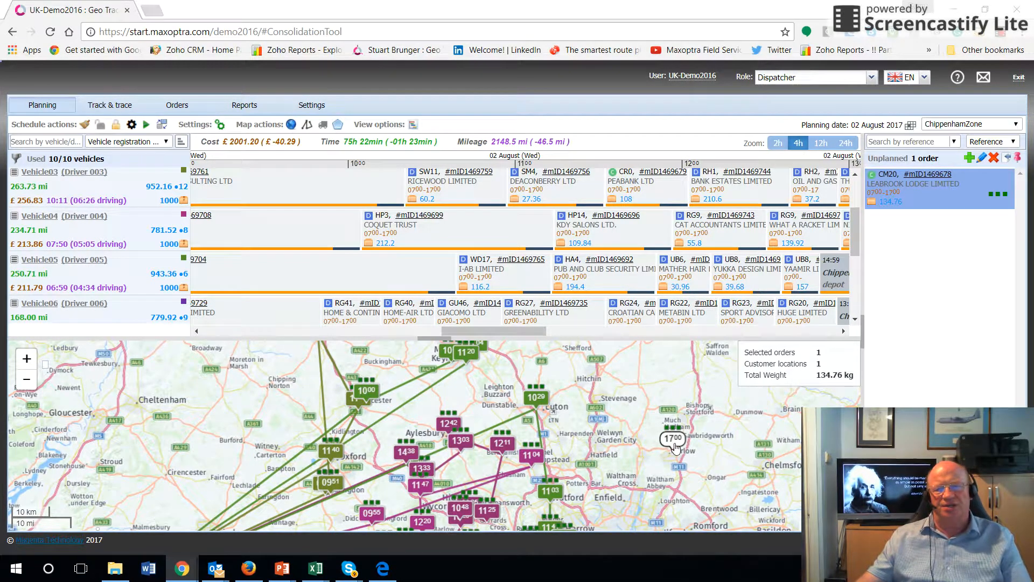
{"action": "right_click", "coordinate": [674, 446]}
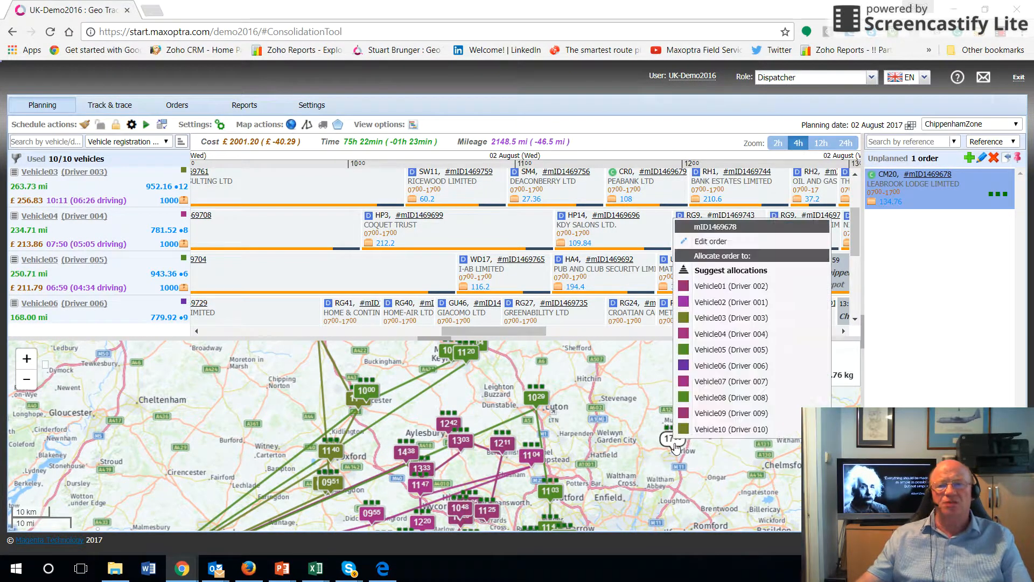
{"action": "left_click", "coordinate": [712, 276]}
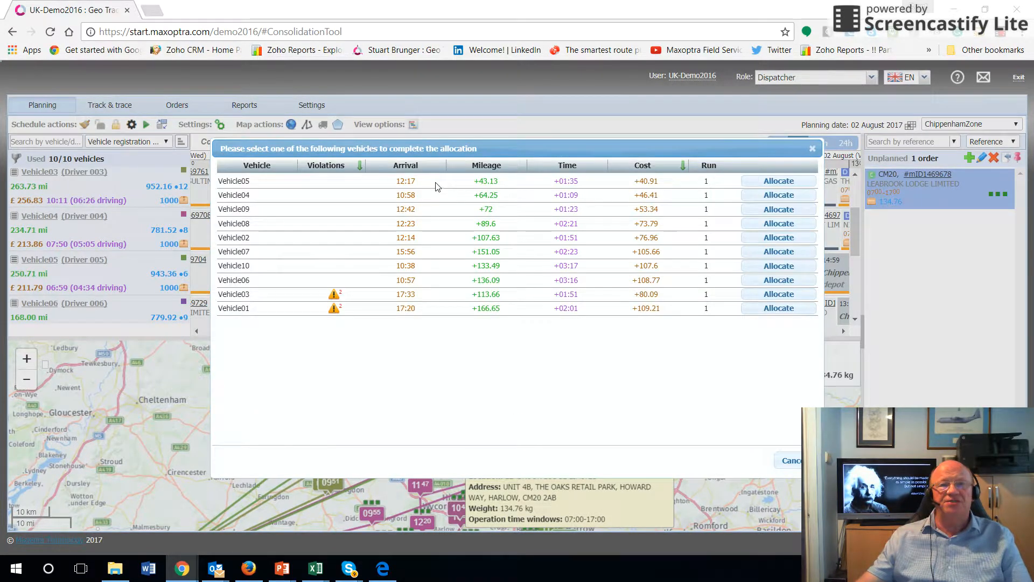
{"action": "left_click", "coordinate": [641, 170]}
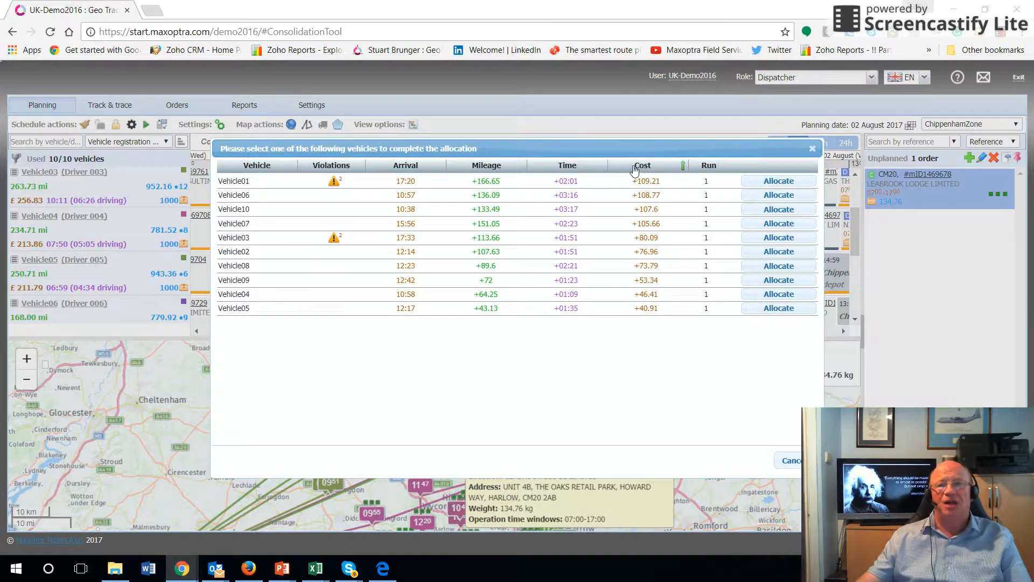
{"action": "left_click", "coordinate": [636, 169]}
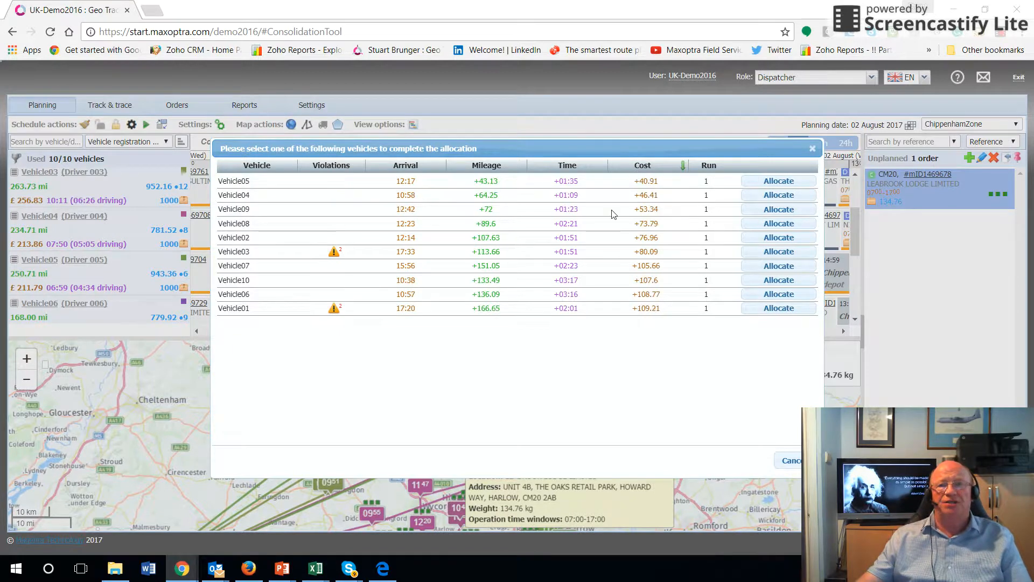
{"action": "left_click", "coordinate": [779, 181]}
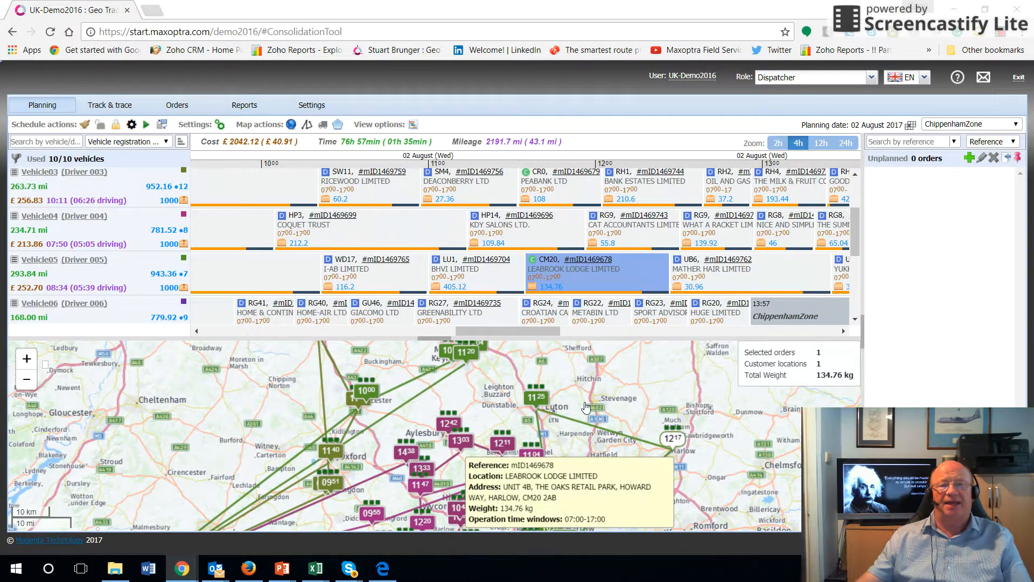